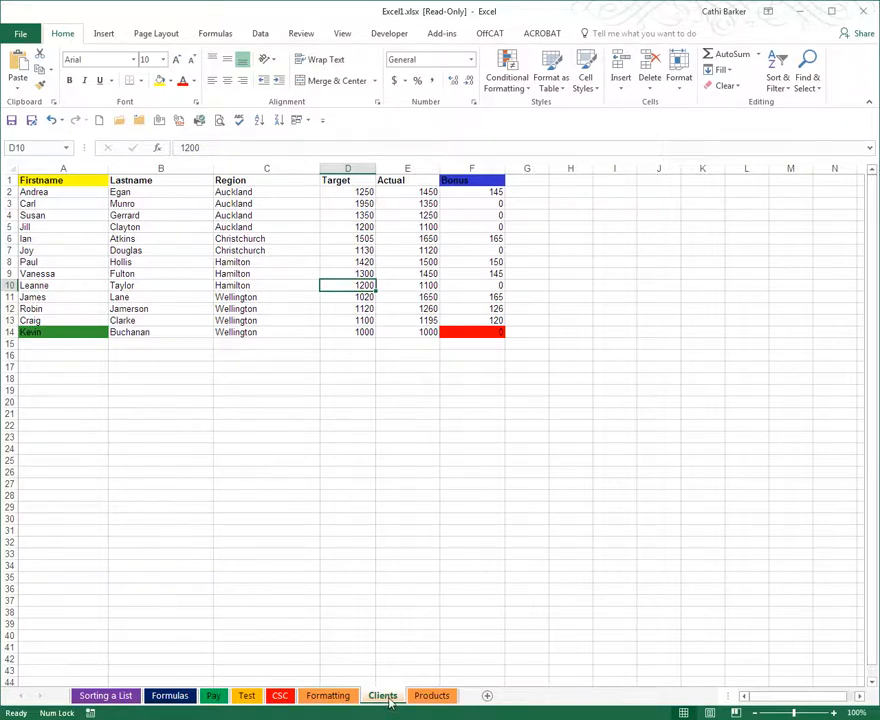
Select cell C8 on the Clients sheet, then jump back and forth between the last used cell and cell A1
click(291, 262)
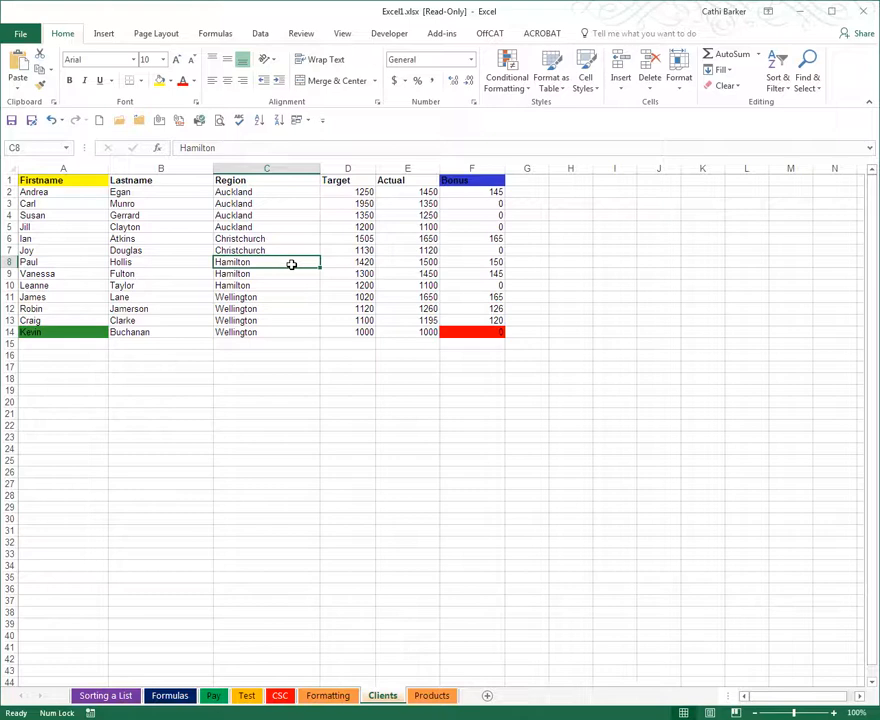
key(ctrl+End)
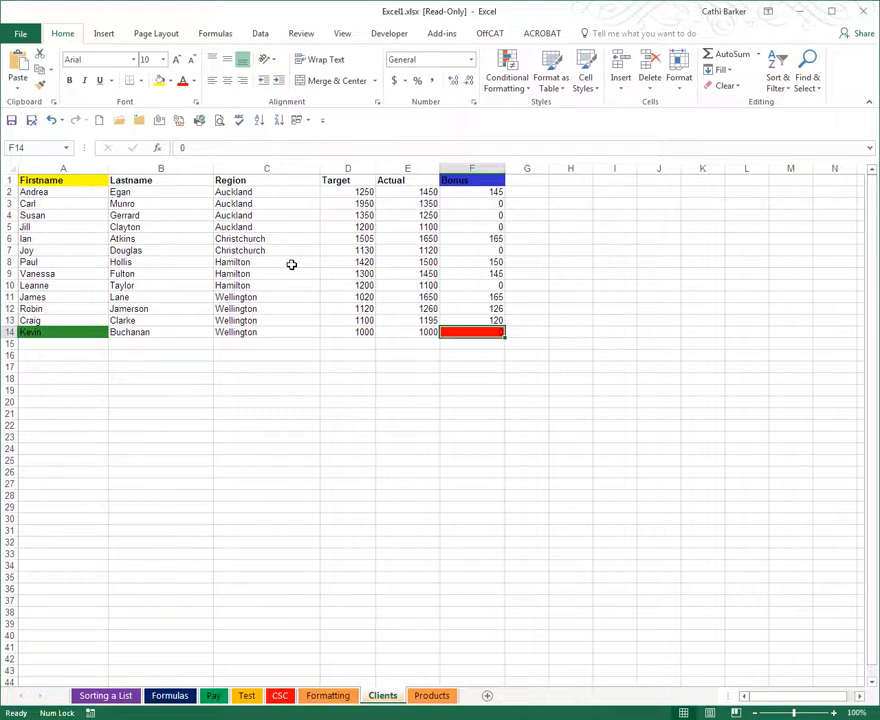
key(ctrl+Home)
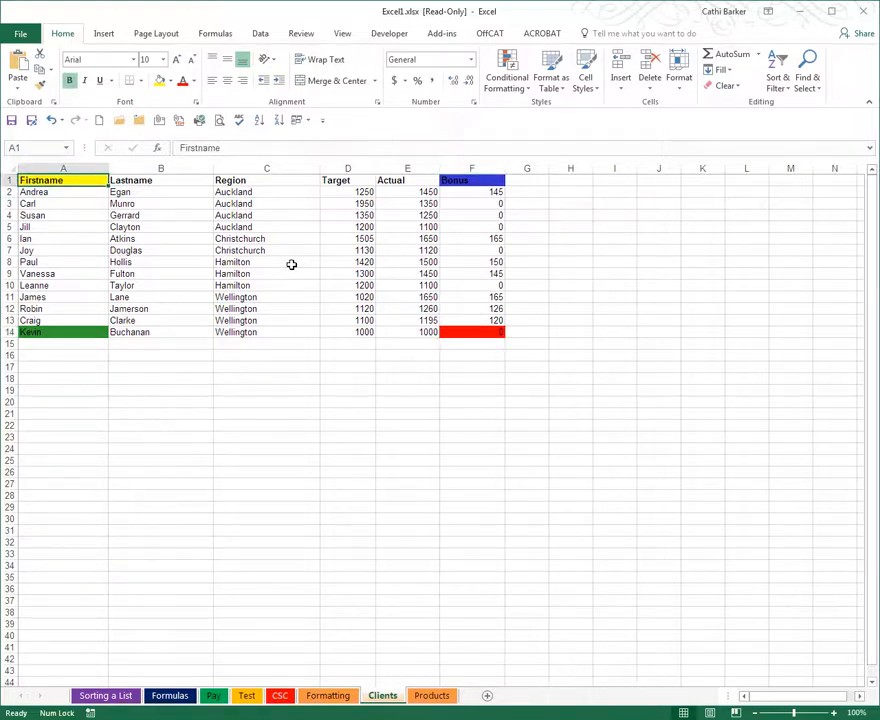
key(ctrl+End)
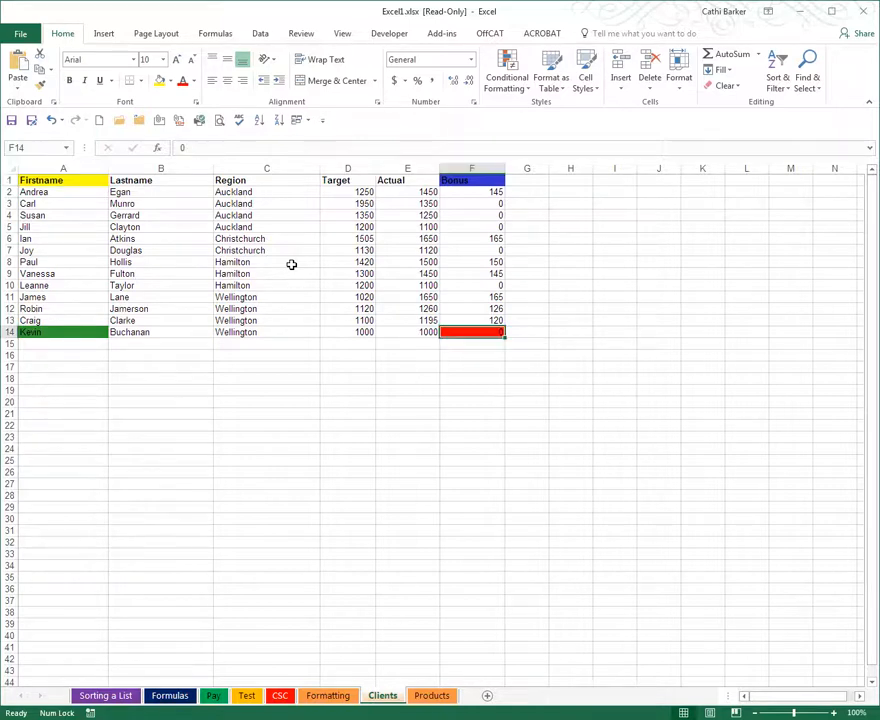
key(ctrl+Home)
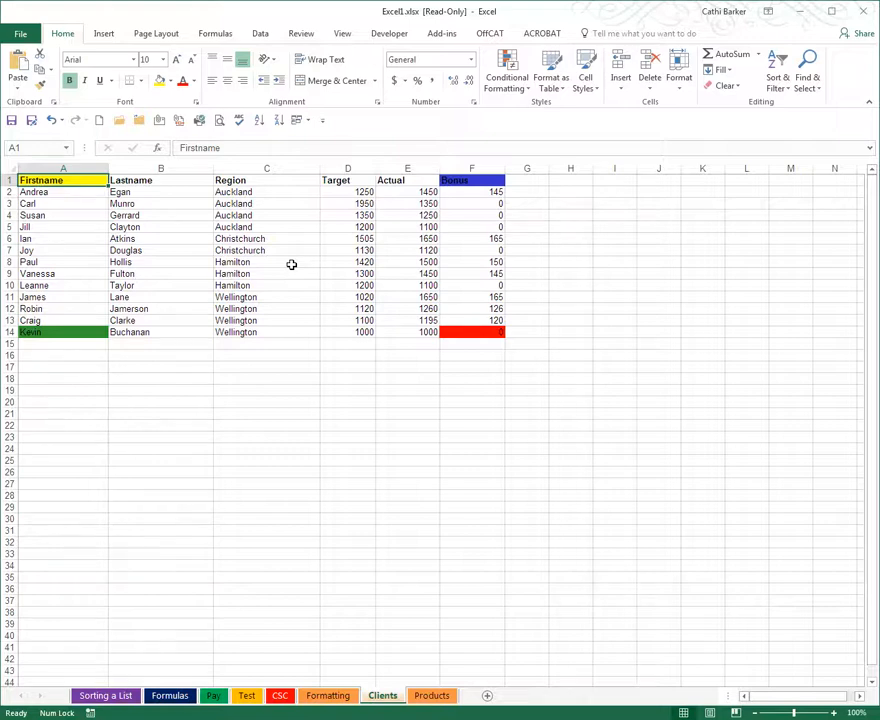
key(ctrl+End)
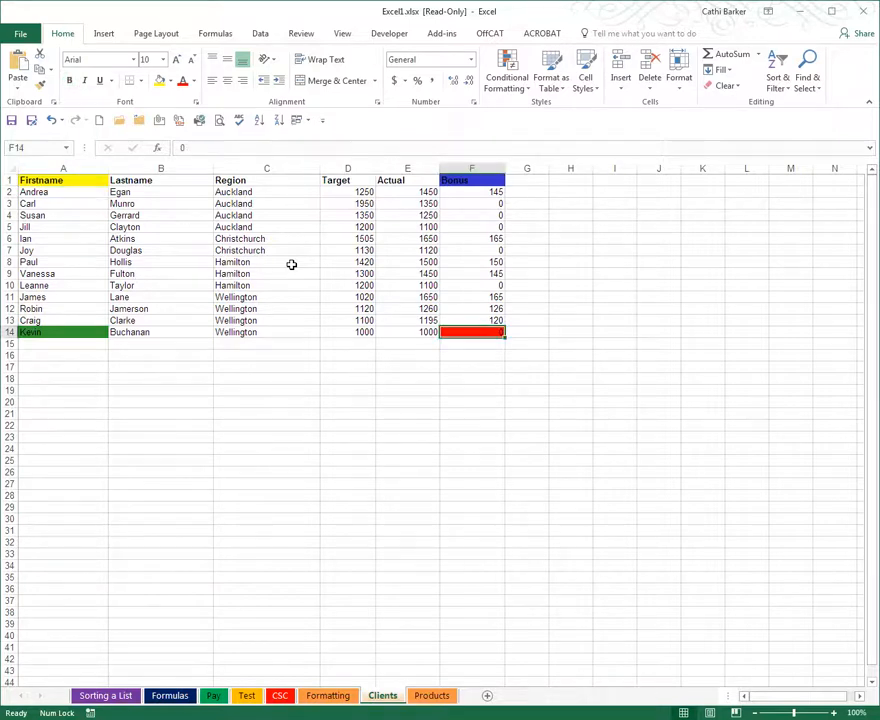
Move along row 14 to cell M14, then return to the first cell of that row
key(Right)
key(Right)
key(Right)
key(Right)
key(Right)
key(Right)
key(Right)
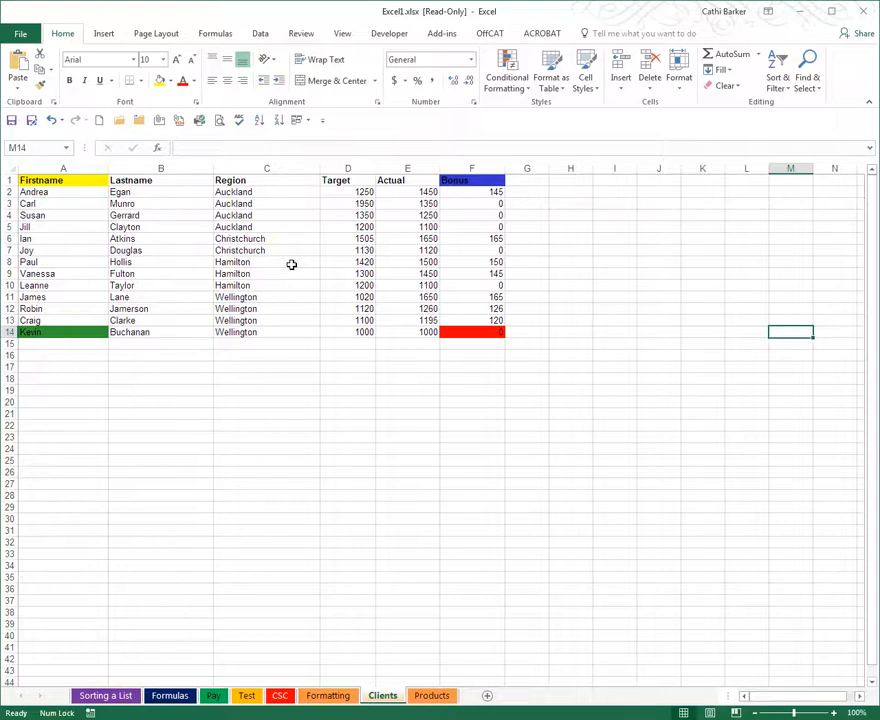
key(Home)
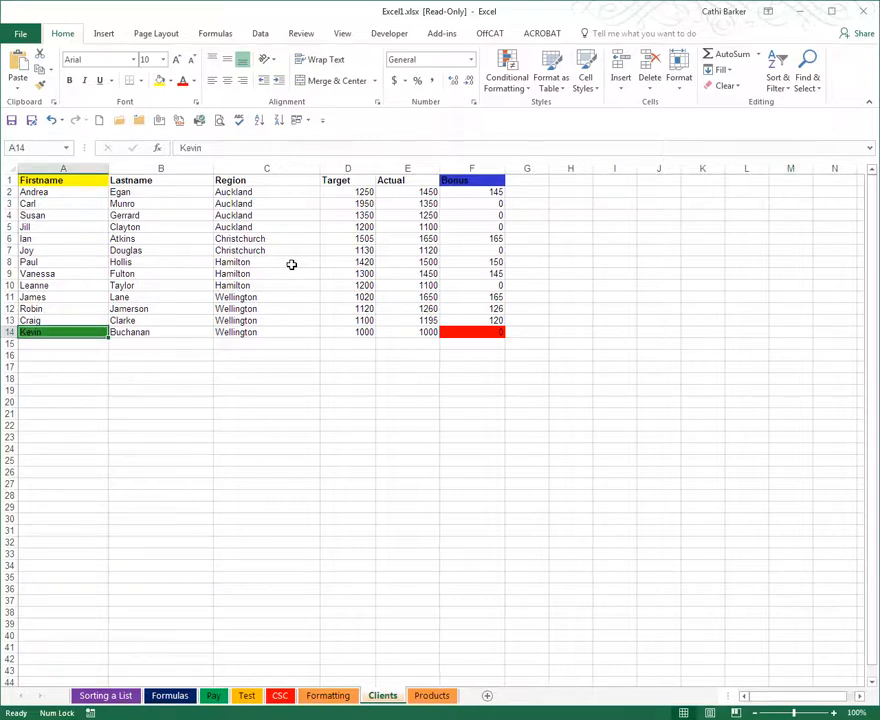
Move the selection down and across to the empty cell K28, then return to column A of row 28
key(Down)
key(Down)
key(Down)
key(Down)
key(Down)
key(Down)
key(Down)
key(Down)
key(Down)
key(Down)
key(Down)
key(Down)
key(Down)
key(Down)
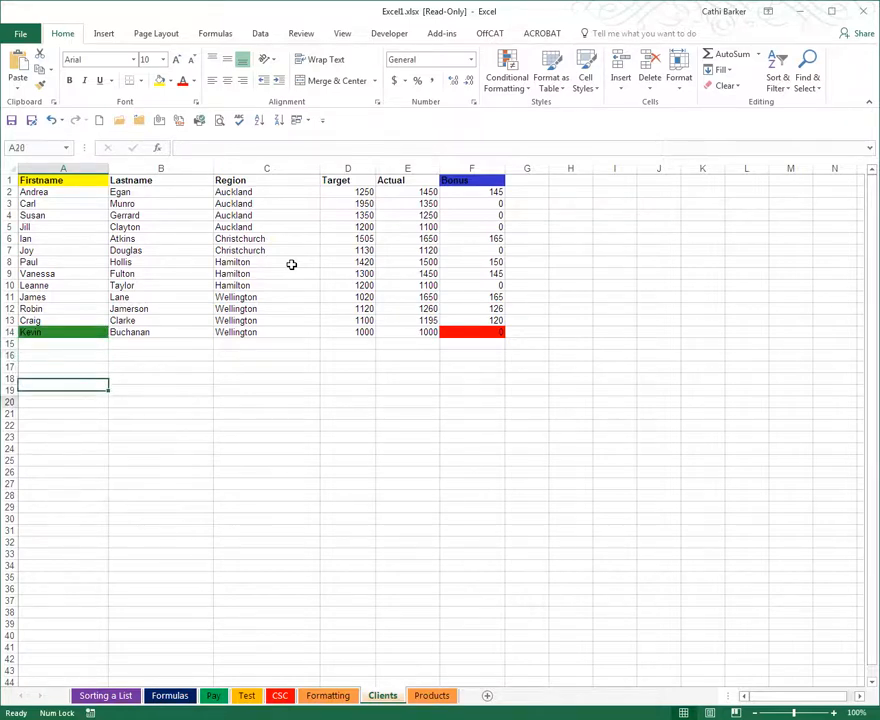
key(Right)
key(Right)
key(Right)
key(Right)
key(Right)
key(Right)
key(Right)
key(Right)
key(Right)
key(Right)
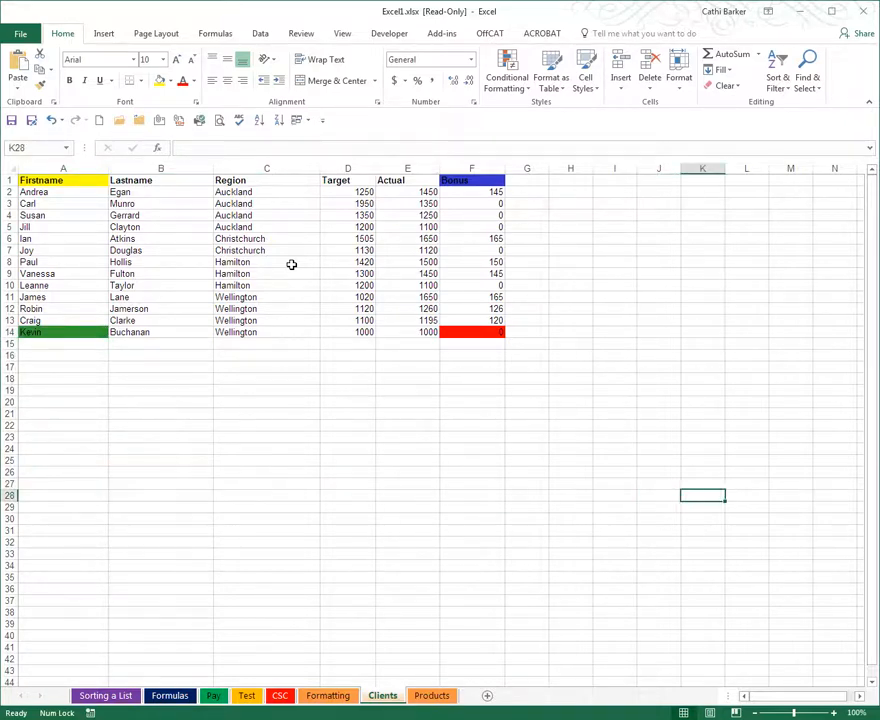
key(Home)
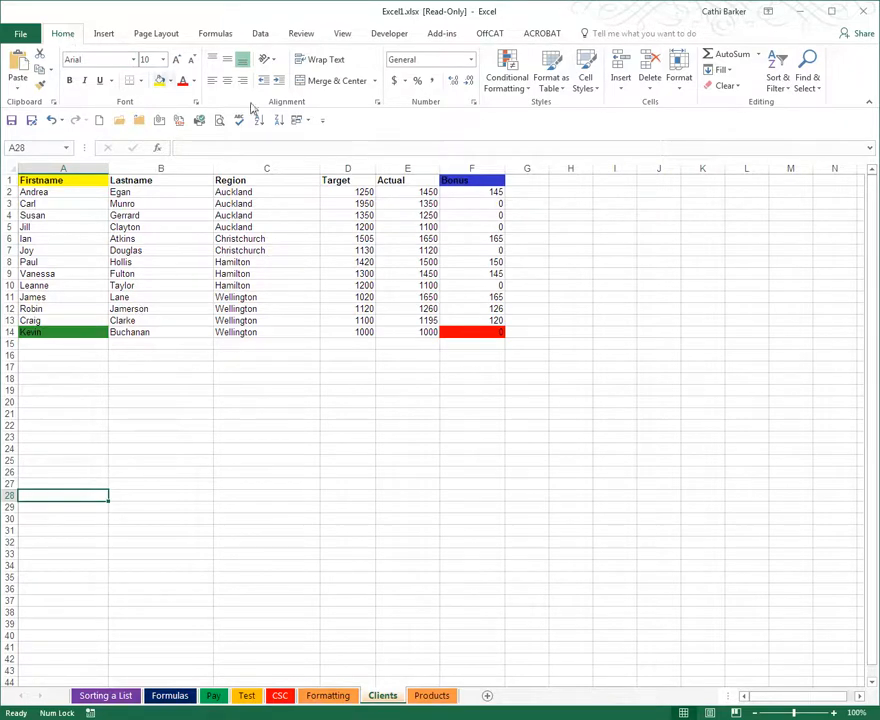
Look over the Find & Select commands, select cell D27, and use Go To to reach cell D10
click(809, 90)
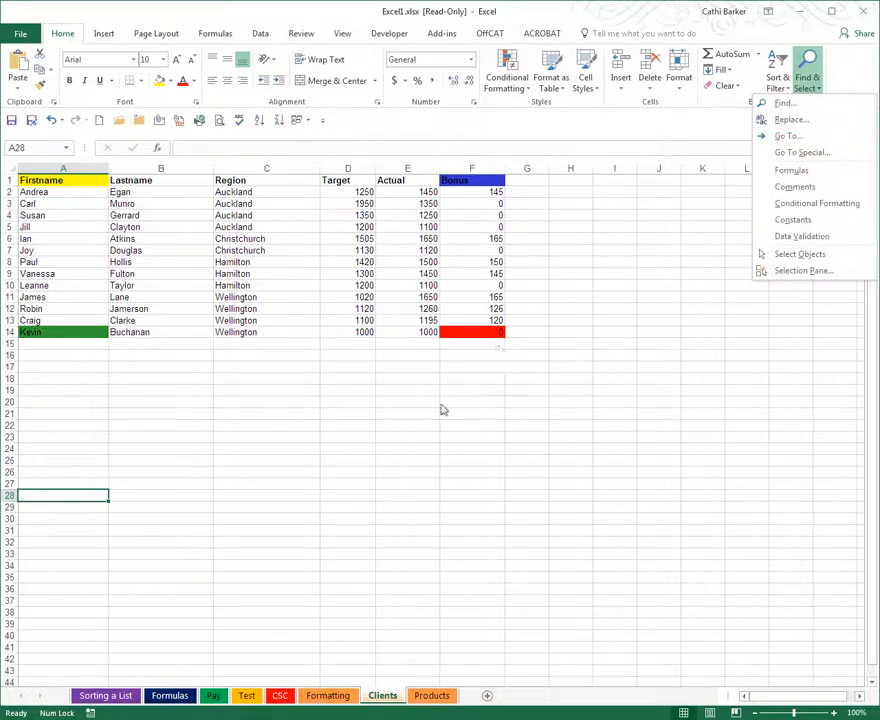
click(340, 482)
click(360, 482)
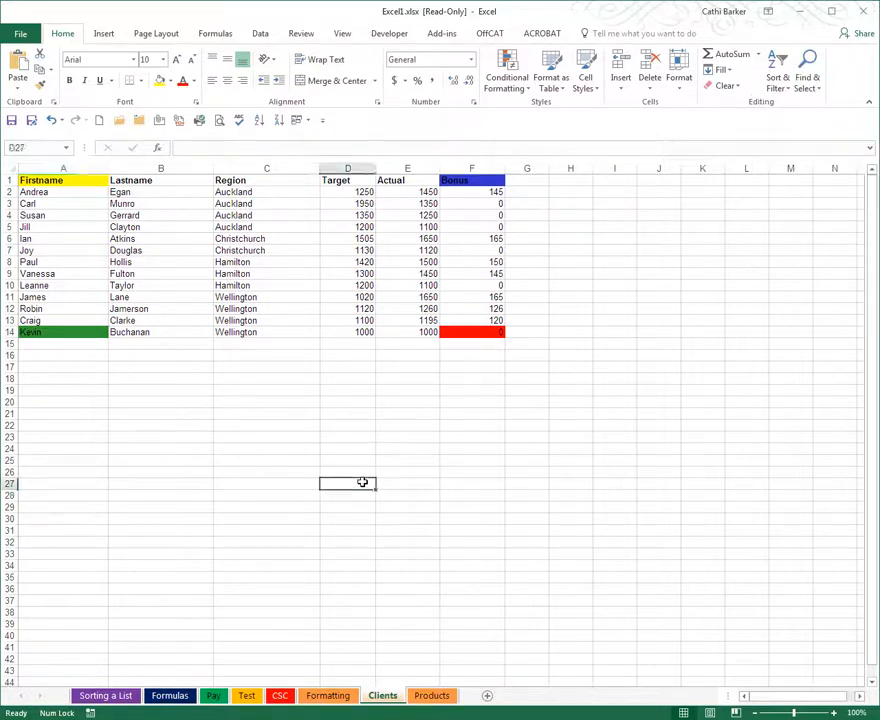
key(F5)
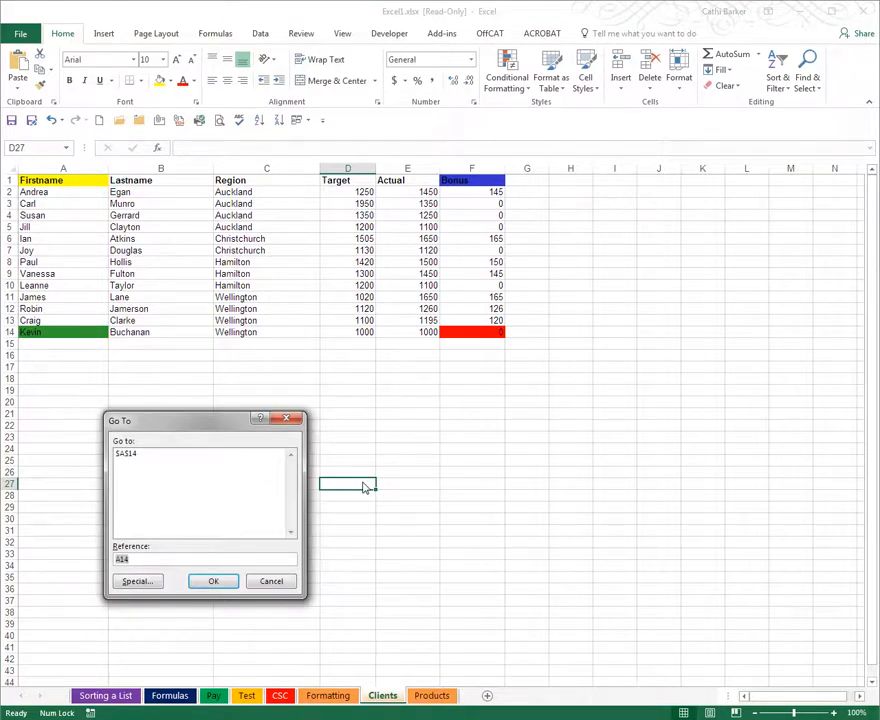
text(d10)
key(Return)
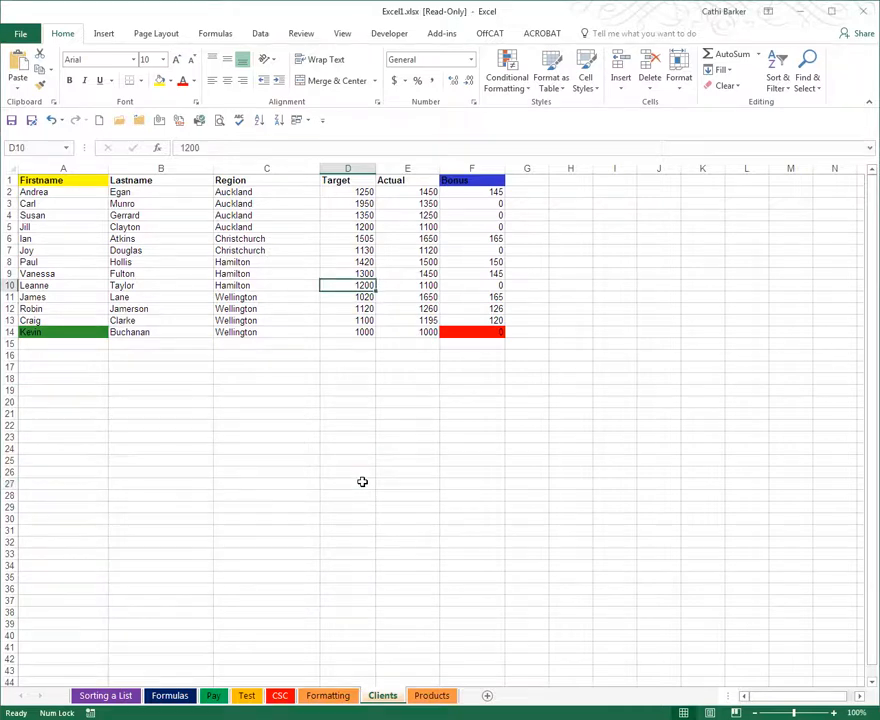
Use Go To to reach cell C8
key(F5)
text(c8)
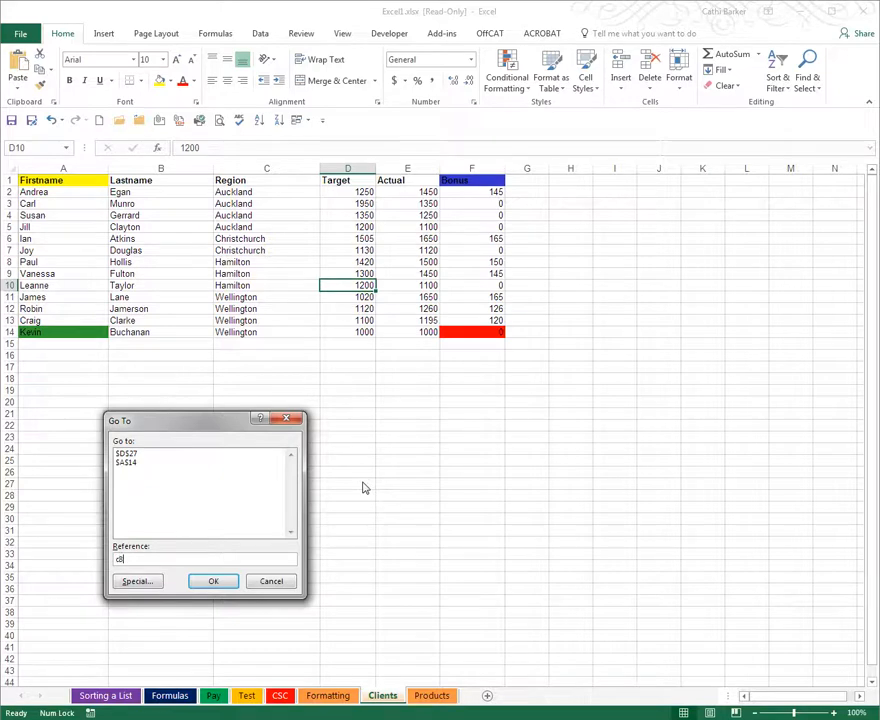
key(Return)
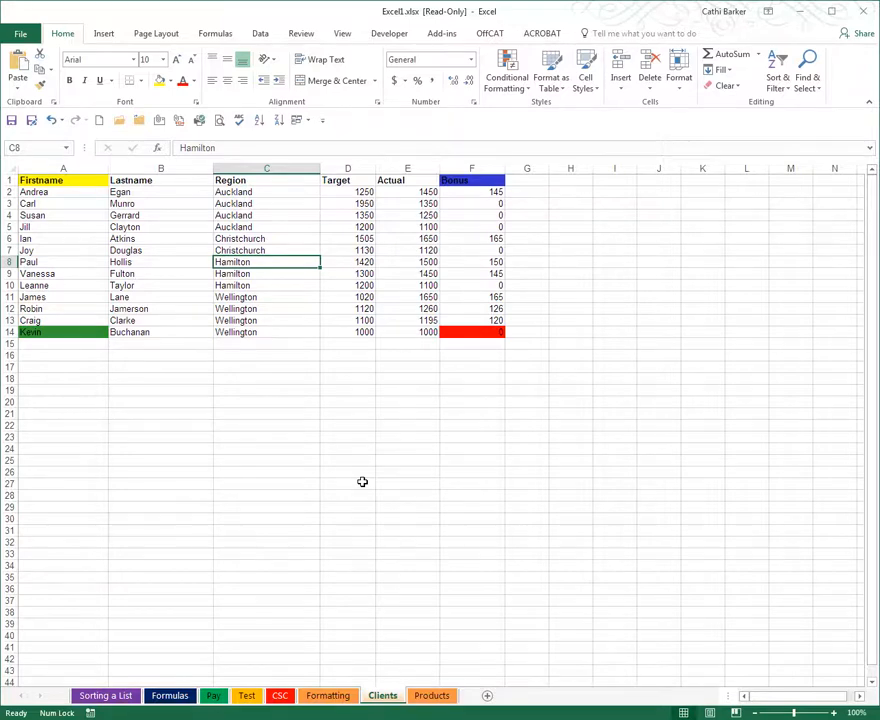
Use Go To to reach cell Z5000, then return to cell A1
key(ctrl+g)
text(a5000)
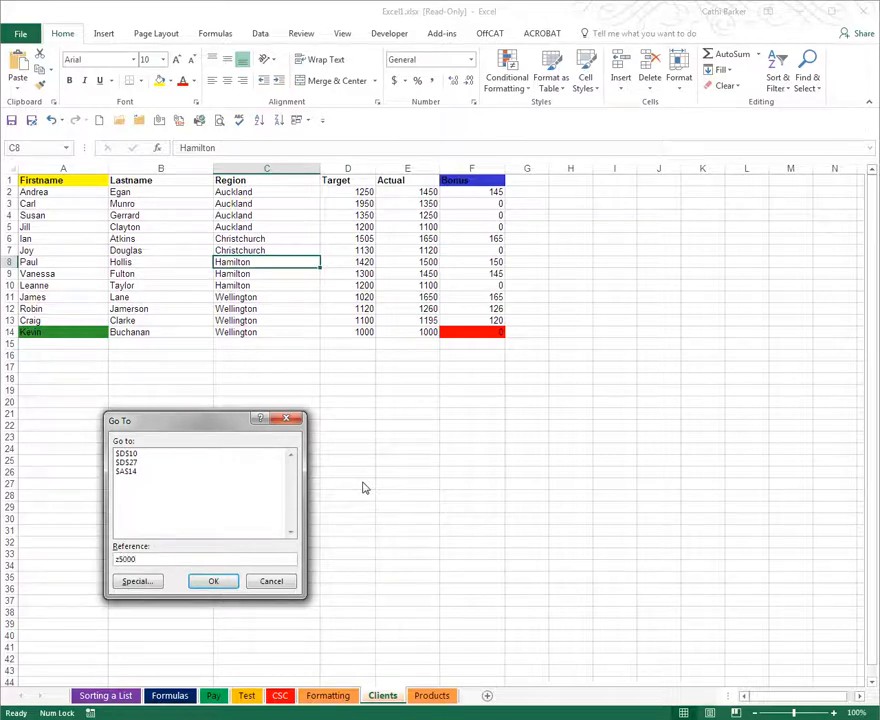
key(Return)
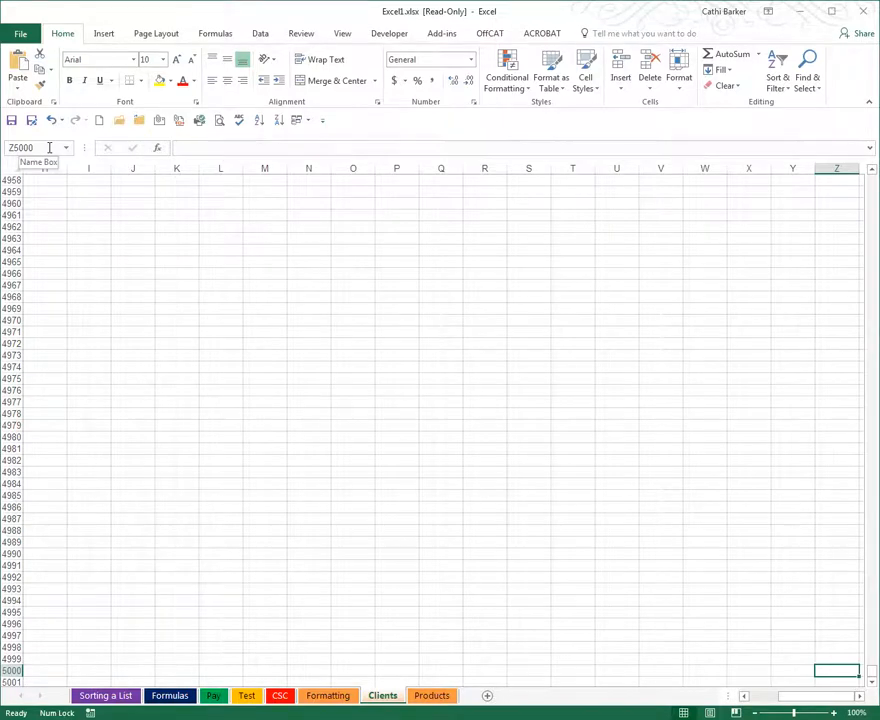
key(ctrl+Home)
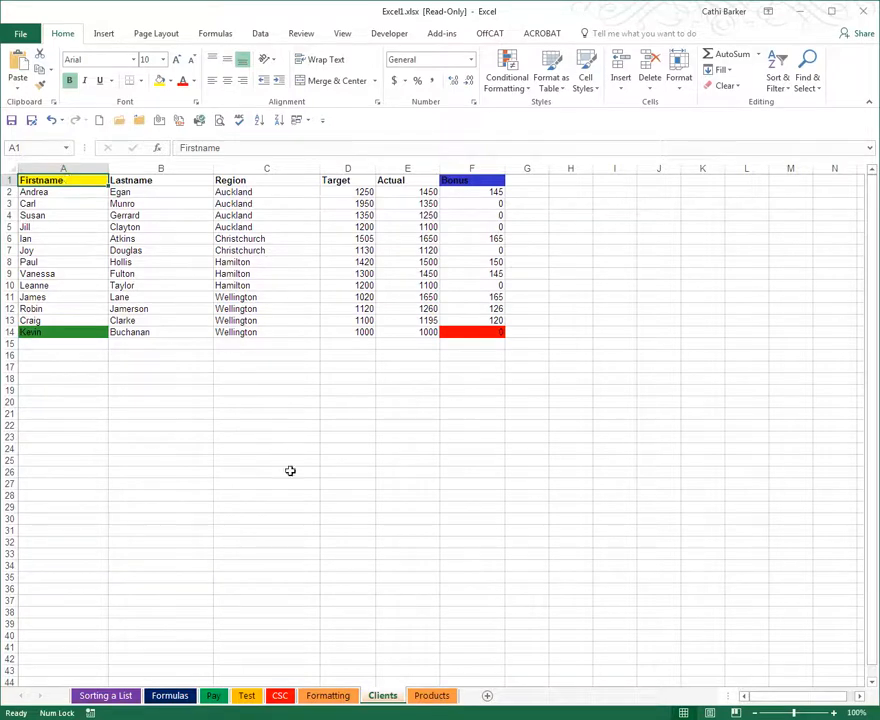
Switch to the Products sheet and jump from cell A1 to the last used cell and back
click(432, 694)
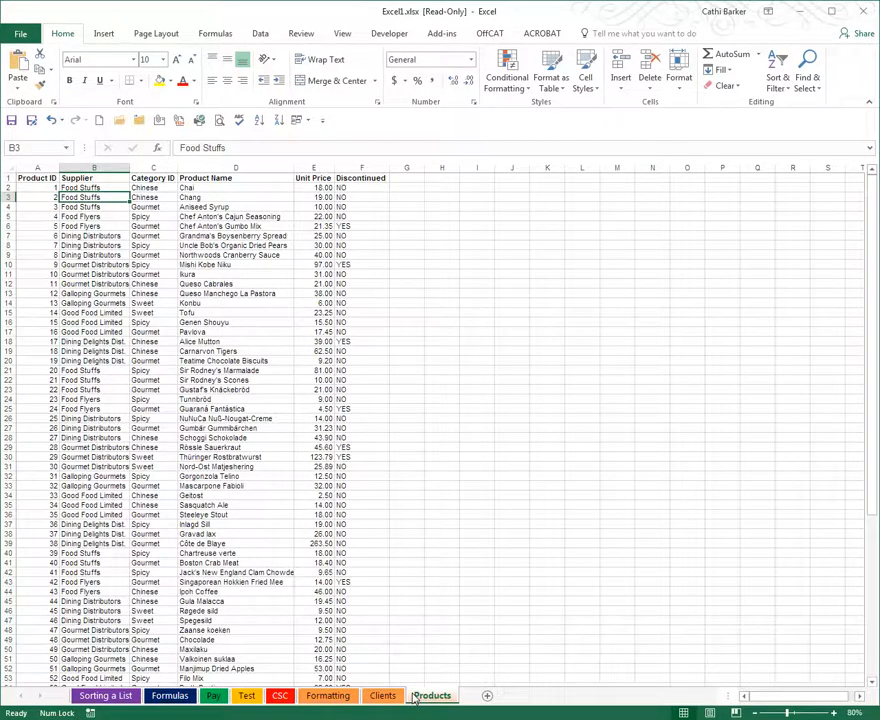
key(ctrl+Home)
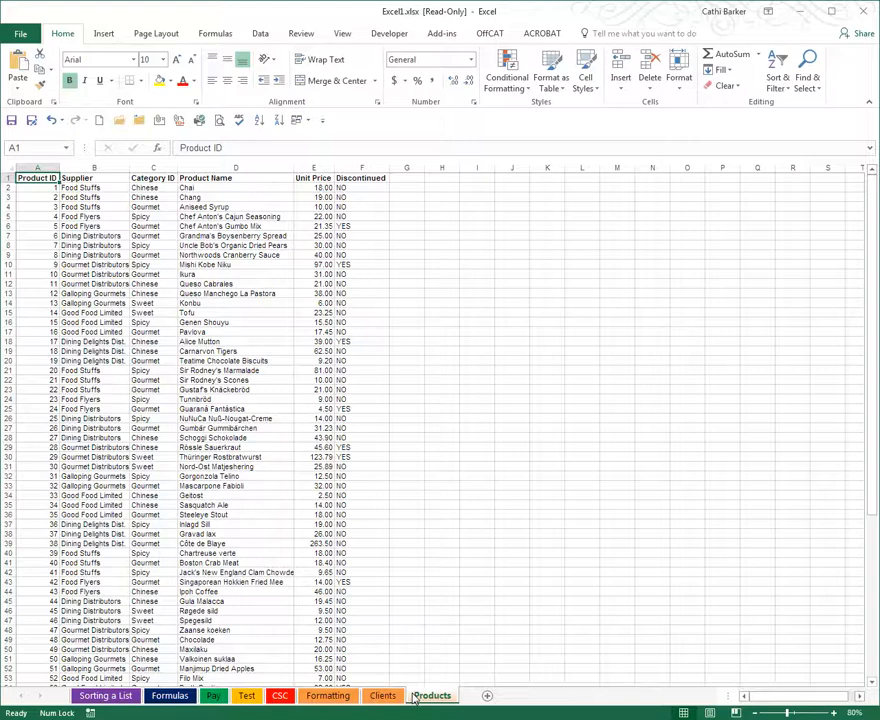
key(ctrl+End)
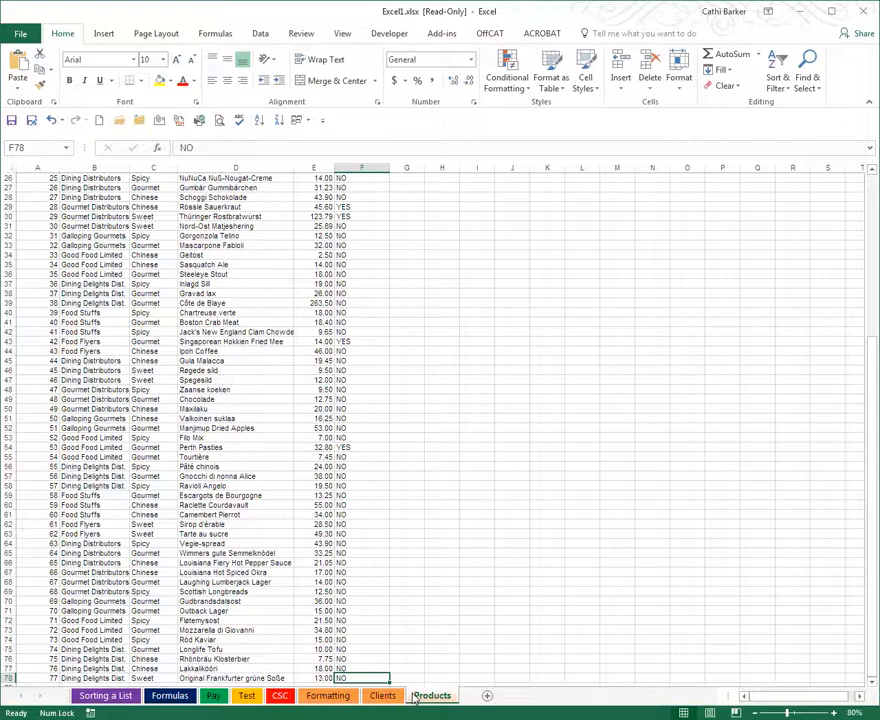
key(ctrl+Home)
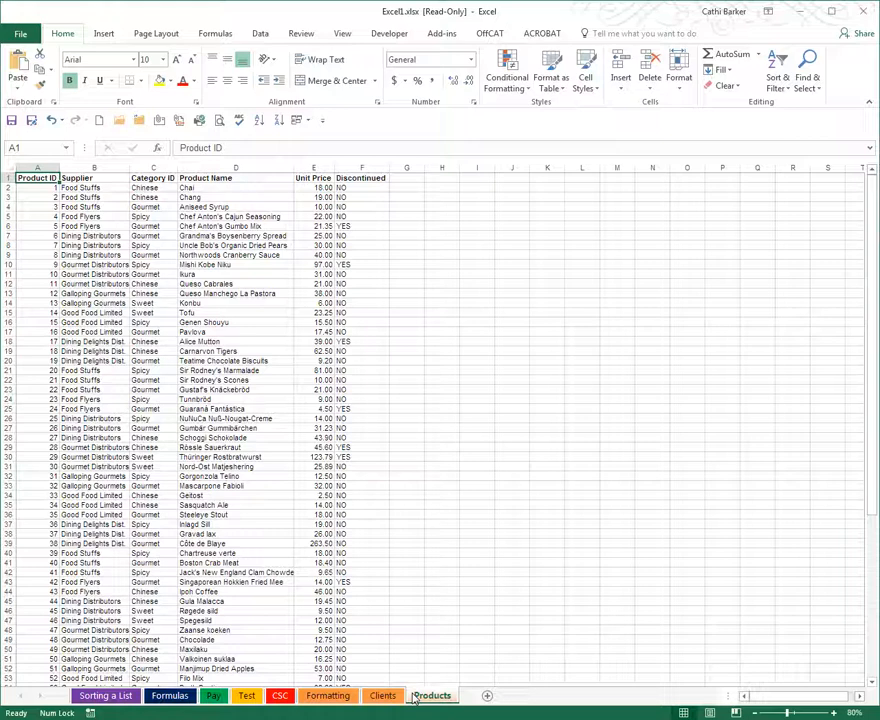
Jump along row 1 between the last heading and the worksheet's last column several times, then return to cell A1
key(ctrl+Right)
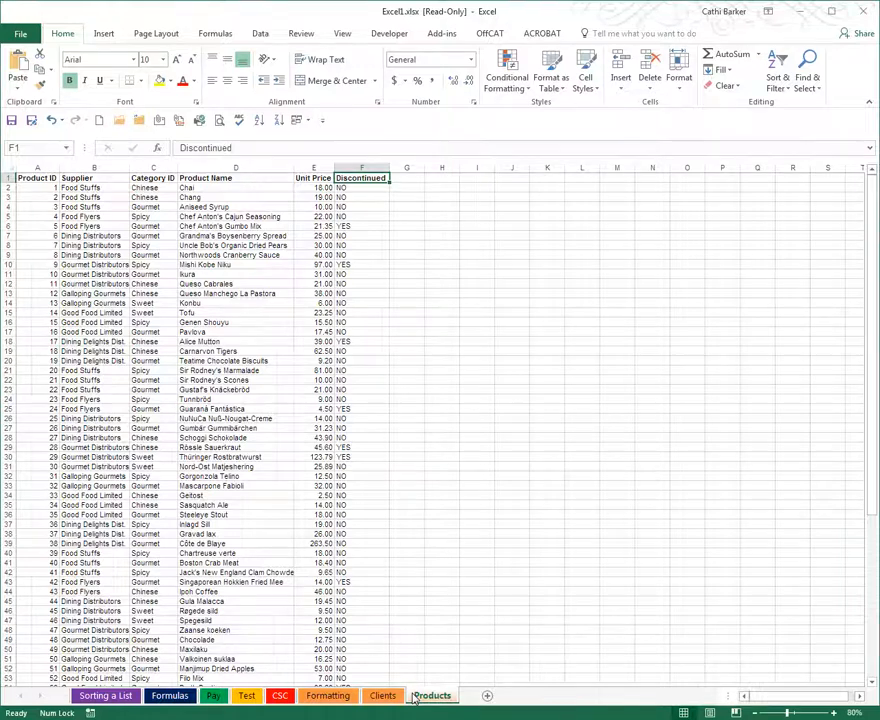
key(ctrl+Right)
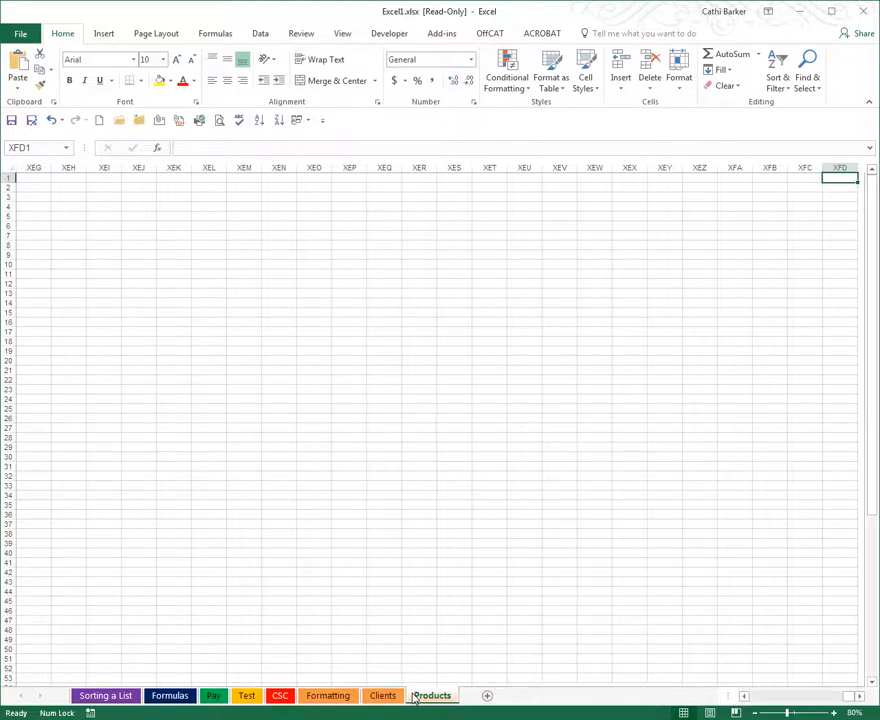
key(ctrl+Left)
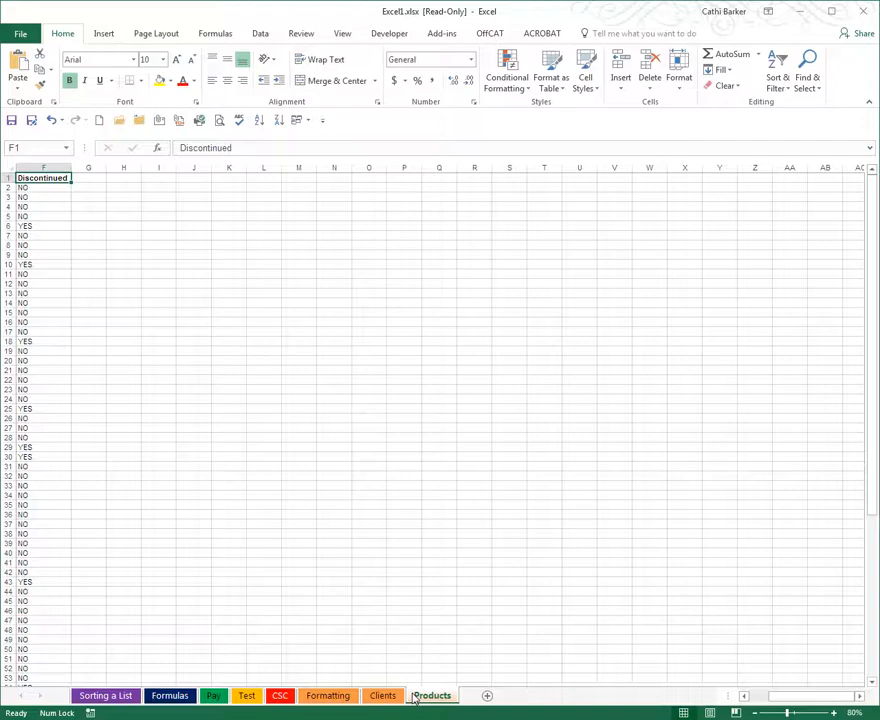
key(ctrl+Right)
key(ctrl+Left)
key(ctrl+Right)
key(ctrl+Left)
key(ctrl+Right)
key(ctrl+Left)
key(ctrl+Home)
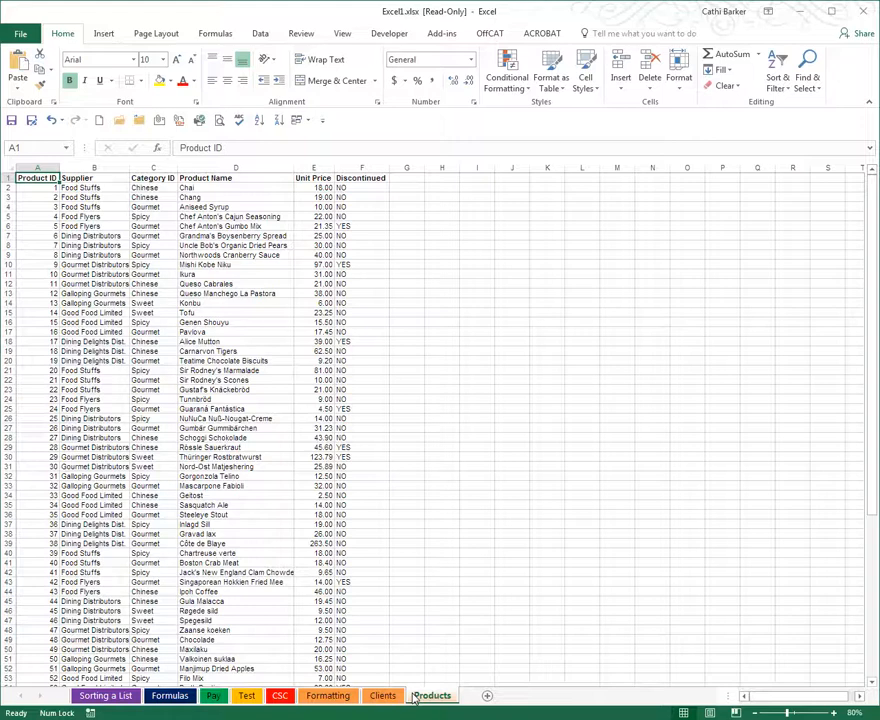
Jump down column A between the last product row and the worksheet's last row several times, then return to cell A1
key(ctrl+Down)
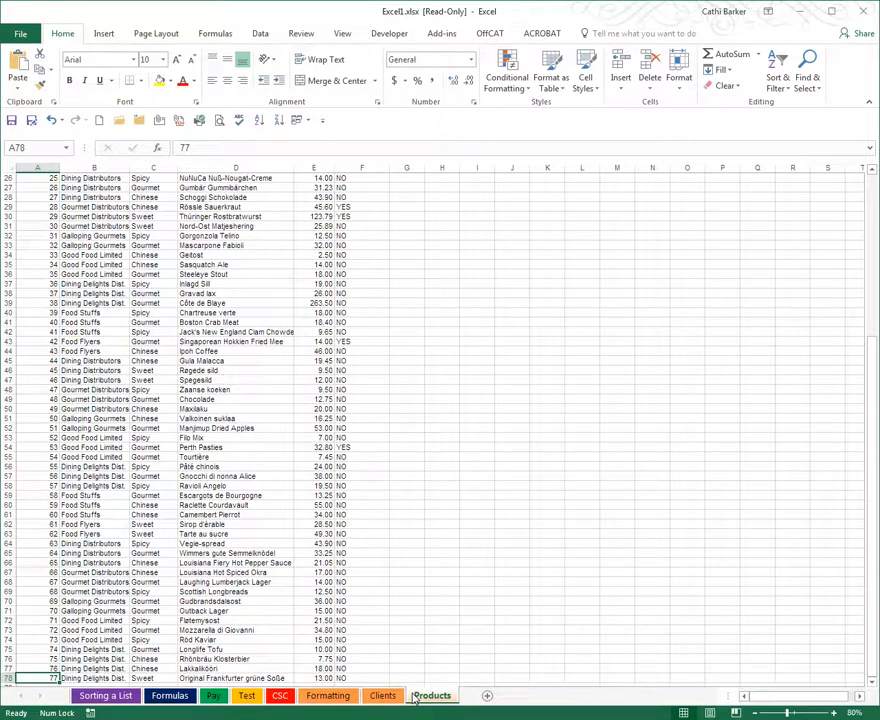
key(ctrl+Down)
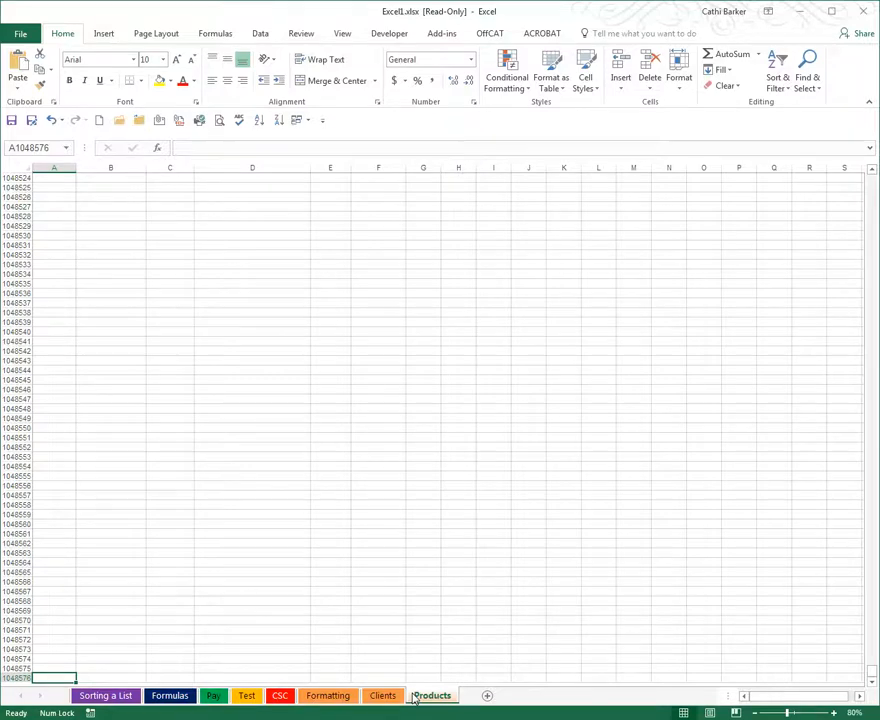
key(ctrl+Up)
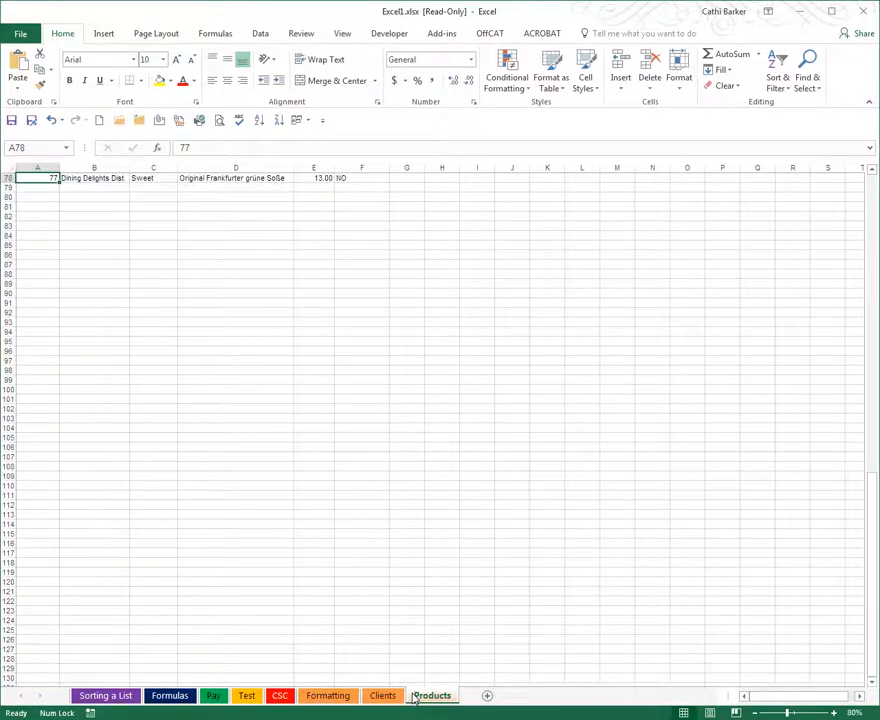
key(ctrl+Down)
key(ctrl+Up)
key(ctrl+Down)
key(ctrl+Up)
key(ctrl+Home)
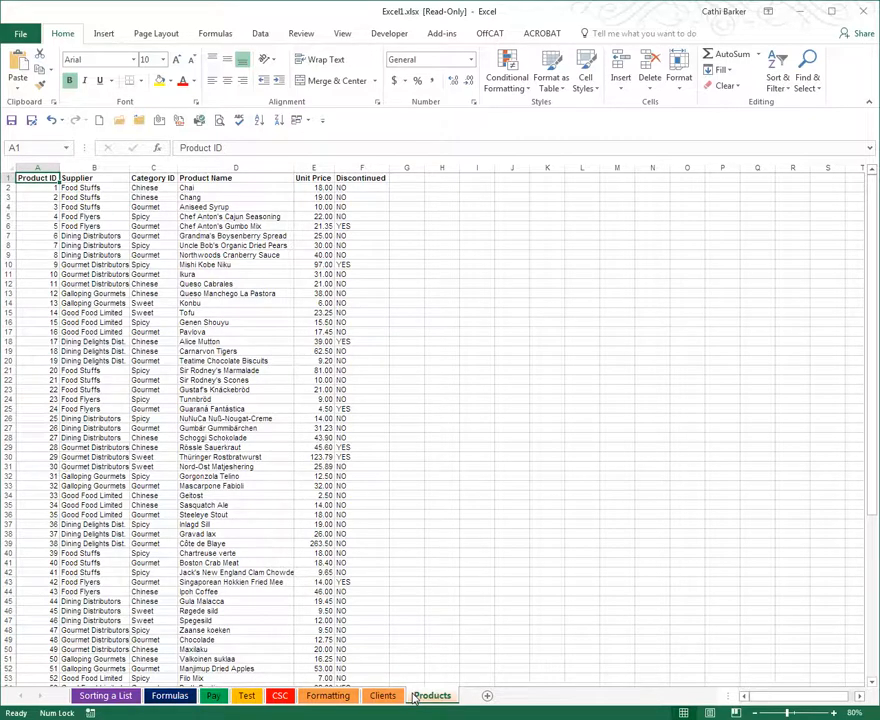
Jump from cell A1 to the end of column A's data and back, then across the headings and back
key(ctrl+Down)
key(ctrl+Up)
key(ctrl+Down)
key(ctrl+Up)
key(ctrl+Right)
key(ctrl+Left)
Enter the person's first name in cell H1, keep that cell selected, and make the entry bold
key(Right)
key(Right)
key(Right)
key(Right)
key(Right)
key(Right)
key(Right)
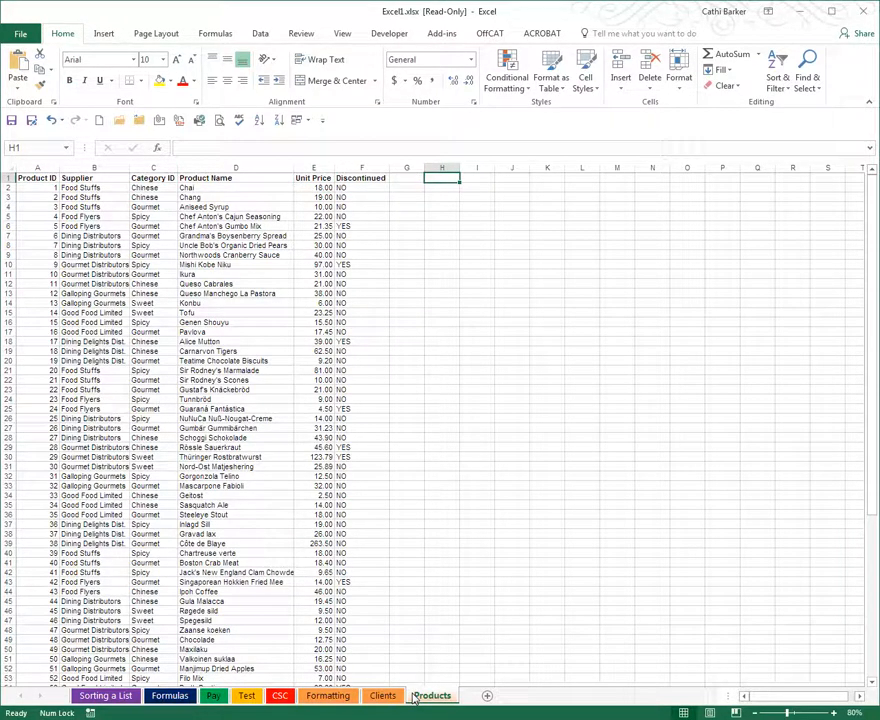
text(Cath)
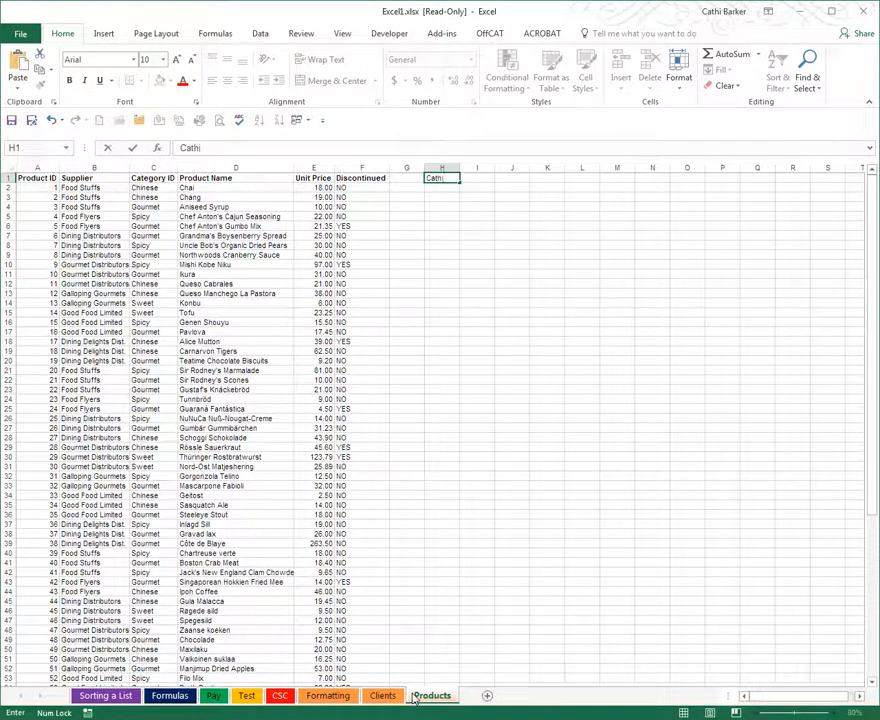
text(i)
key(ctrl+Return)
key(ctrl+b)
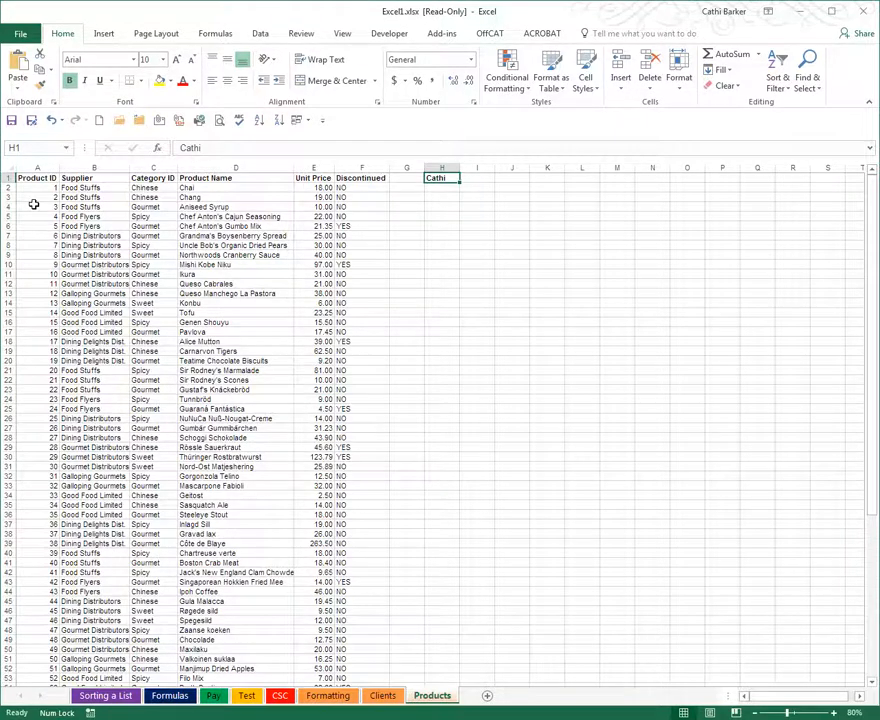
In the advanced editing options, enable moving the selection after Enter and set its direction to Down
click(22, 33)
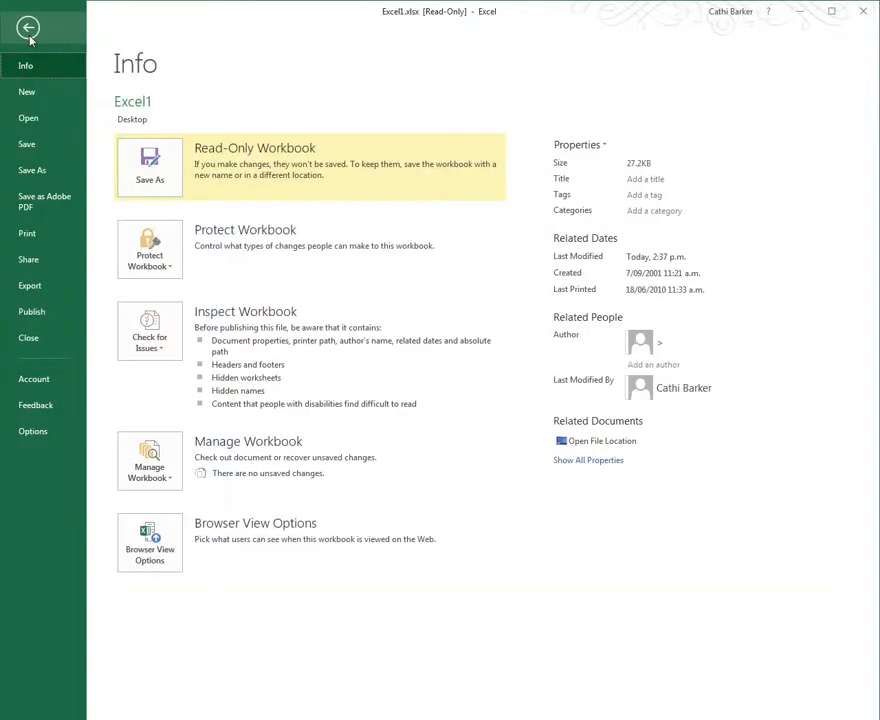
click(36, 432)
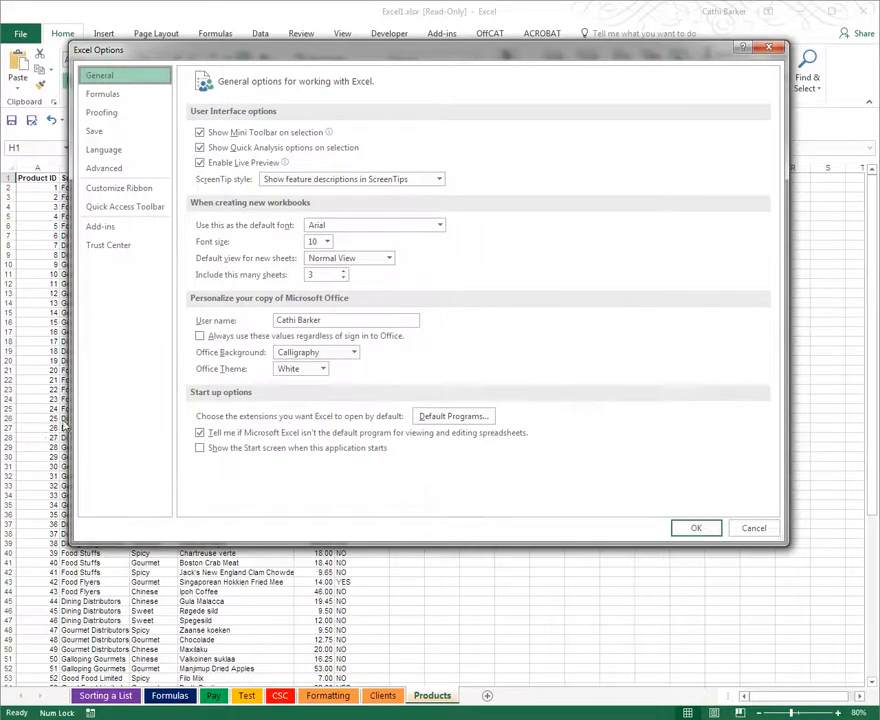
click(130, 170)
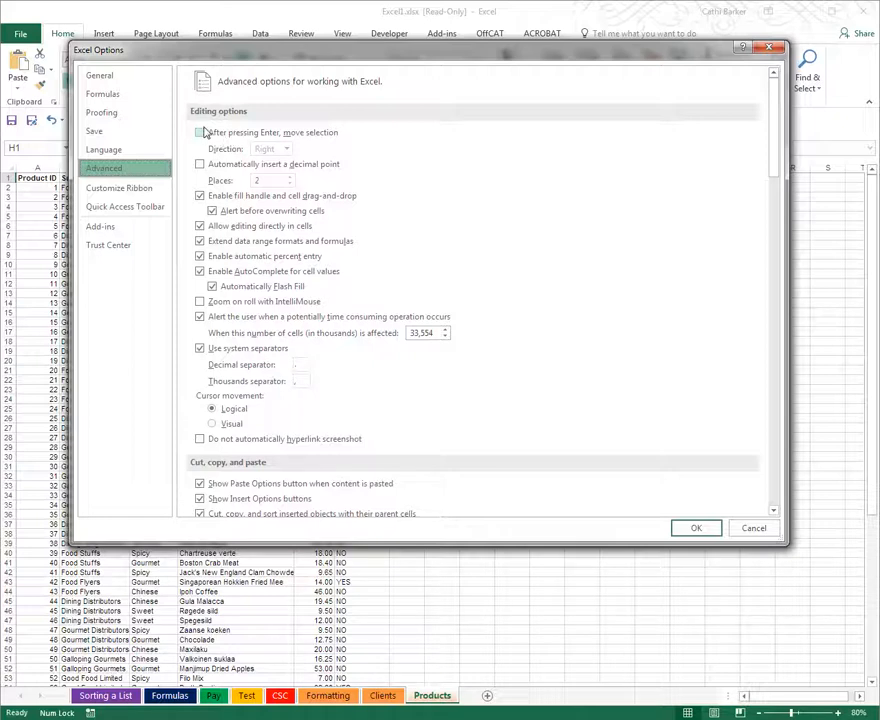
click(201, 132)
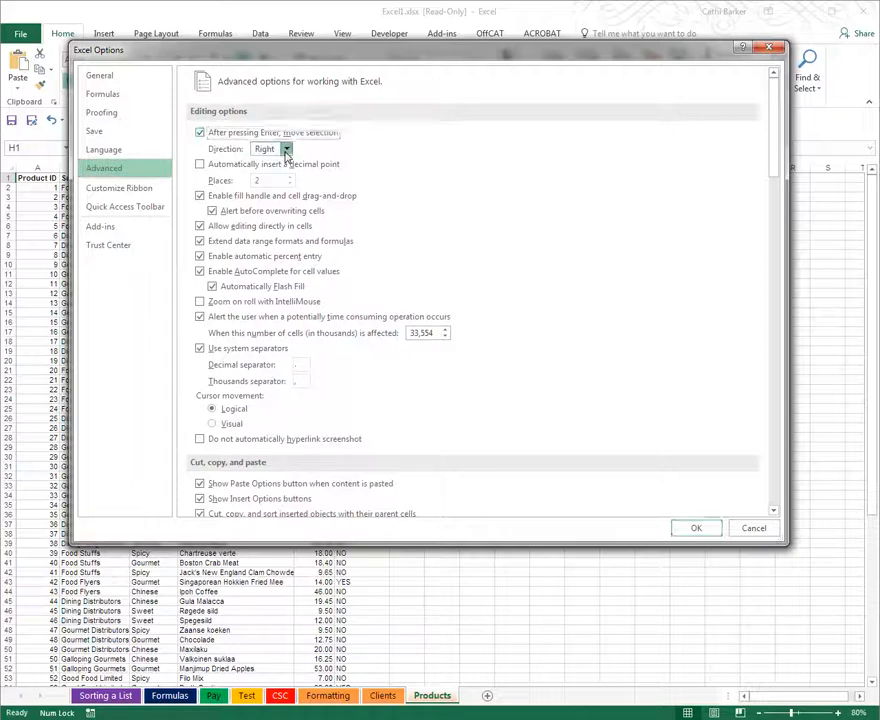
click(286, 150)
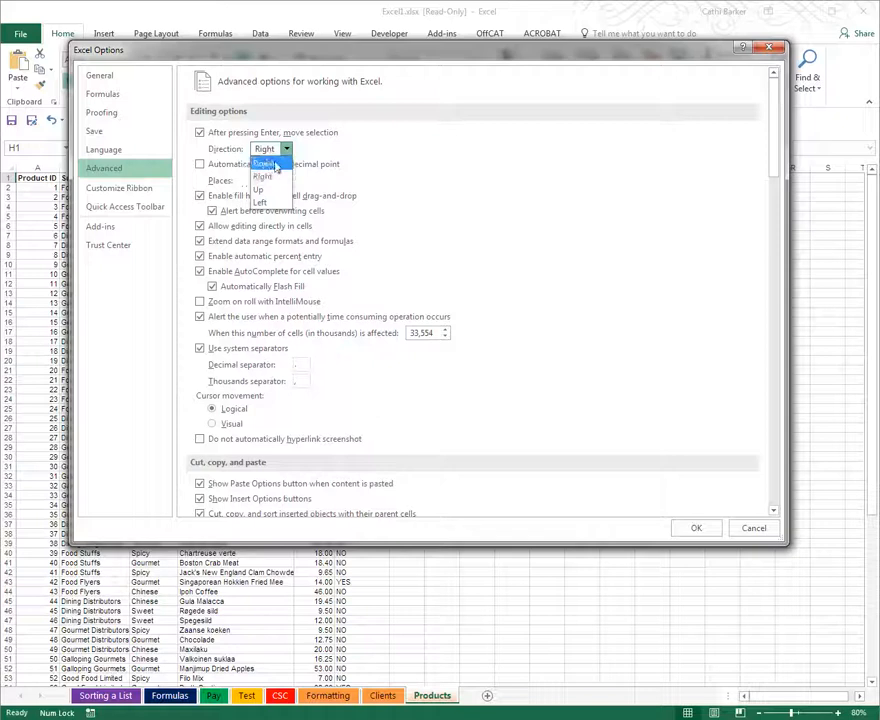
click(272, 163)
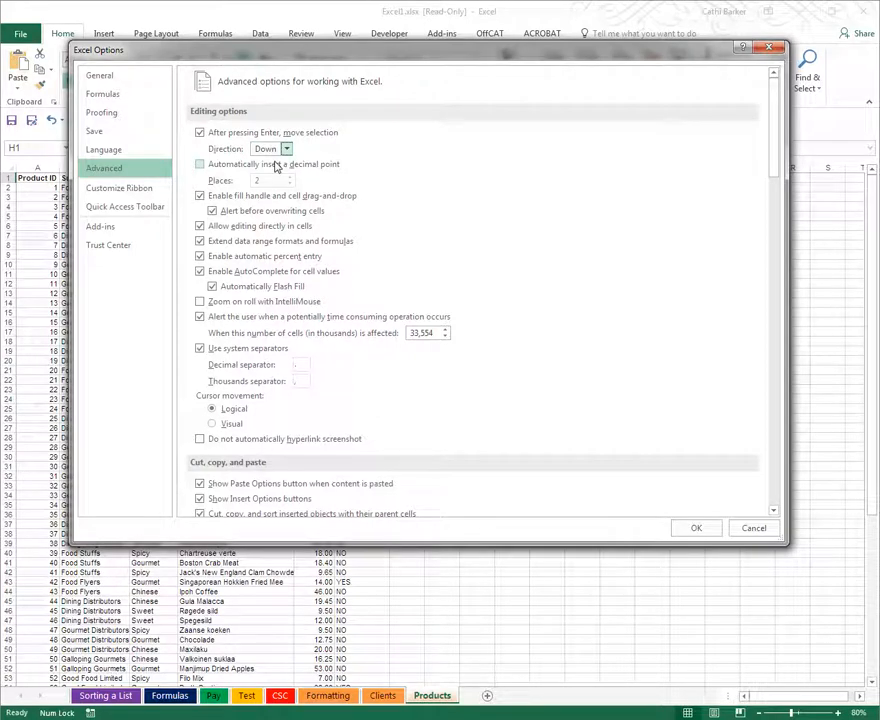
Disable moving the selection after Enter, apply the options, and clear the contents of cell H1
click(230, 134)
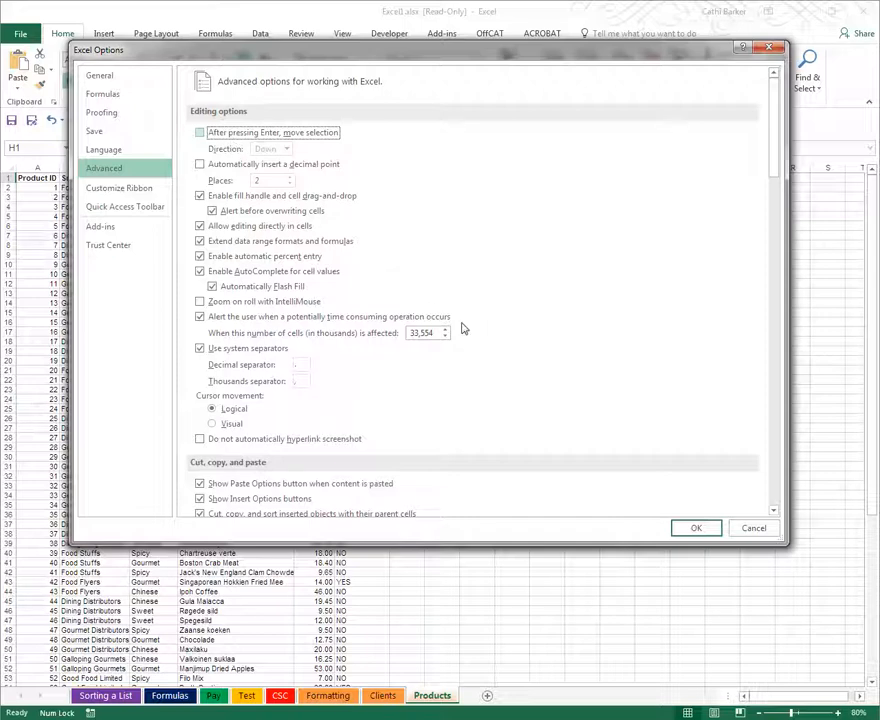
click(689, 527)
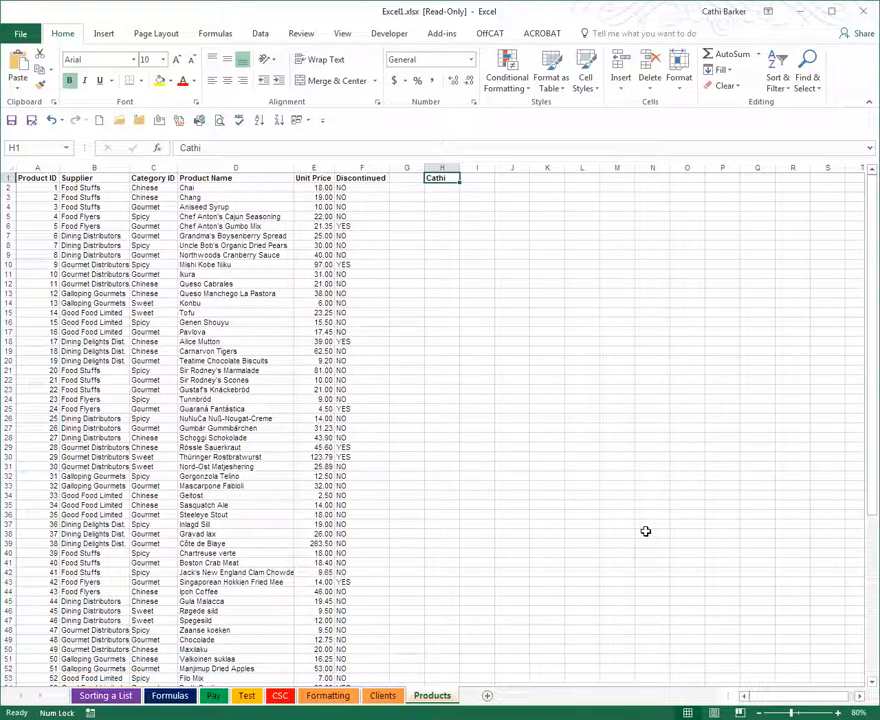
key(Delete)
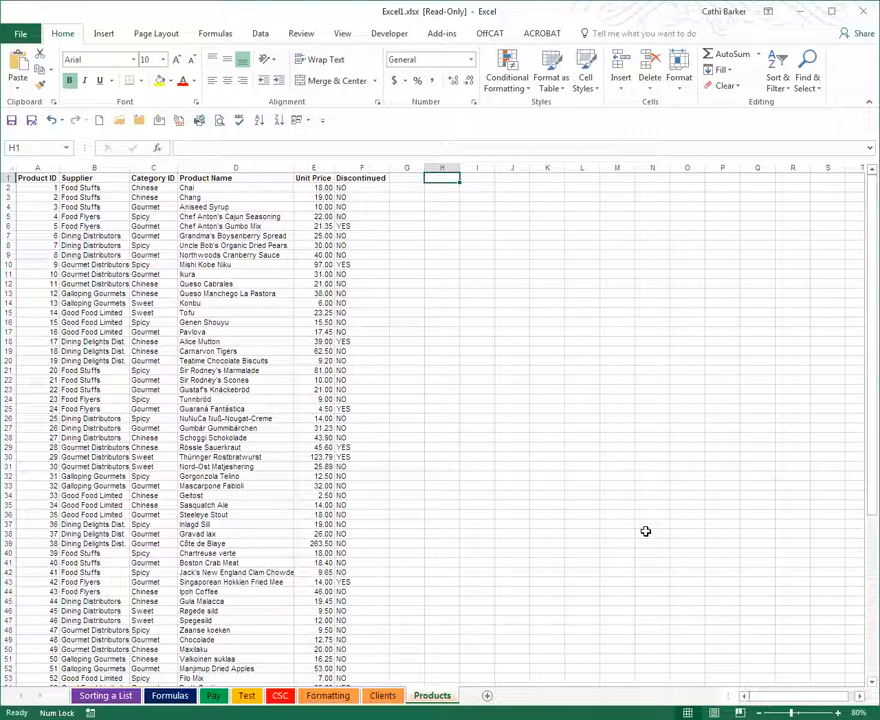